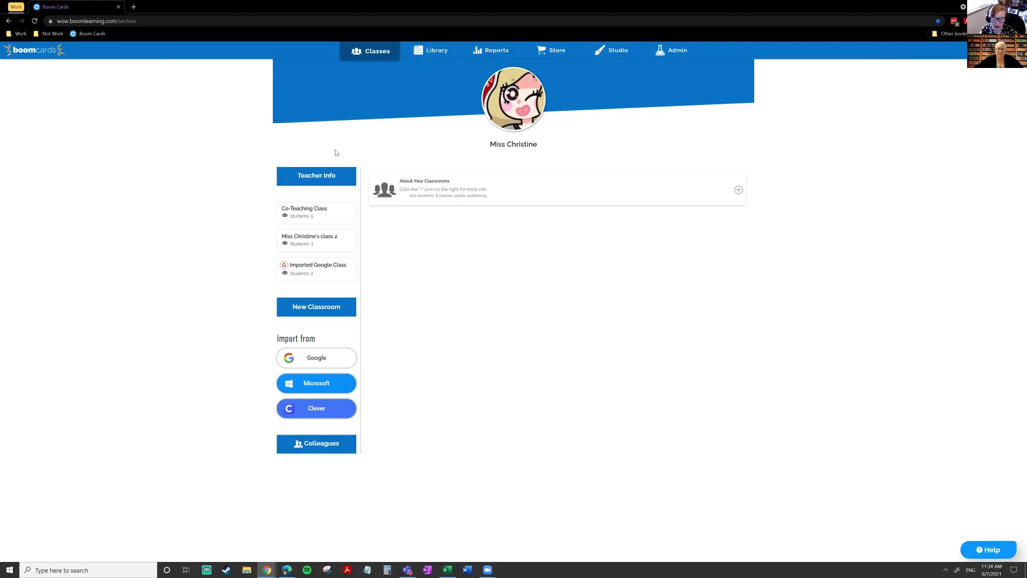
# Remove the existing co-teacher from the Colleagues list and confirm with Okay.
pyautogui.click(321, 444)
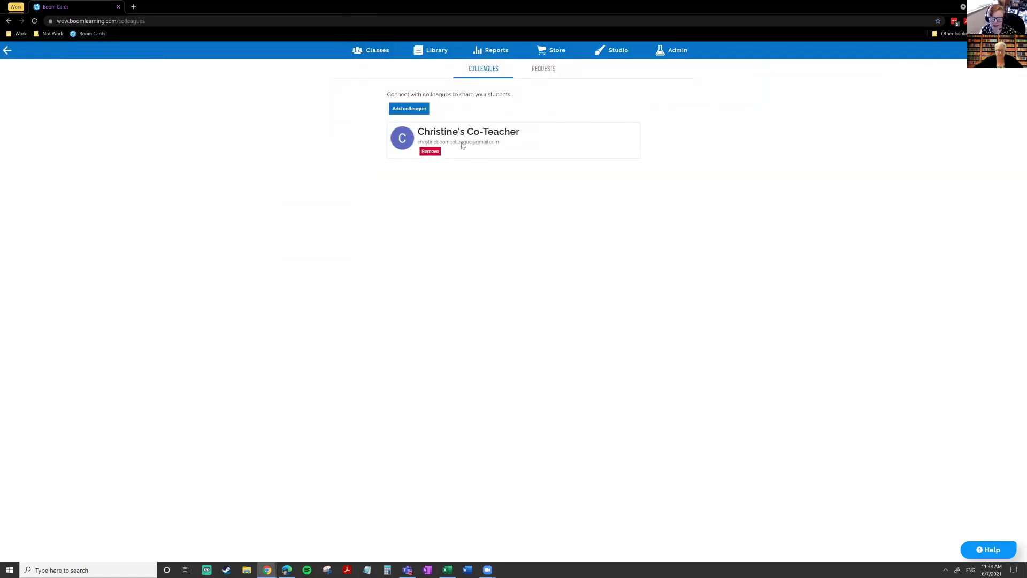
pyautogui.click(430, 152)
pyautogui.click(540, 322)
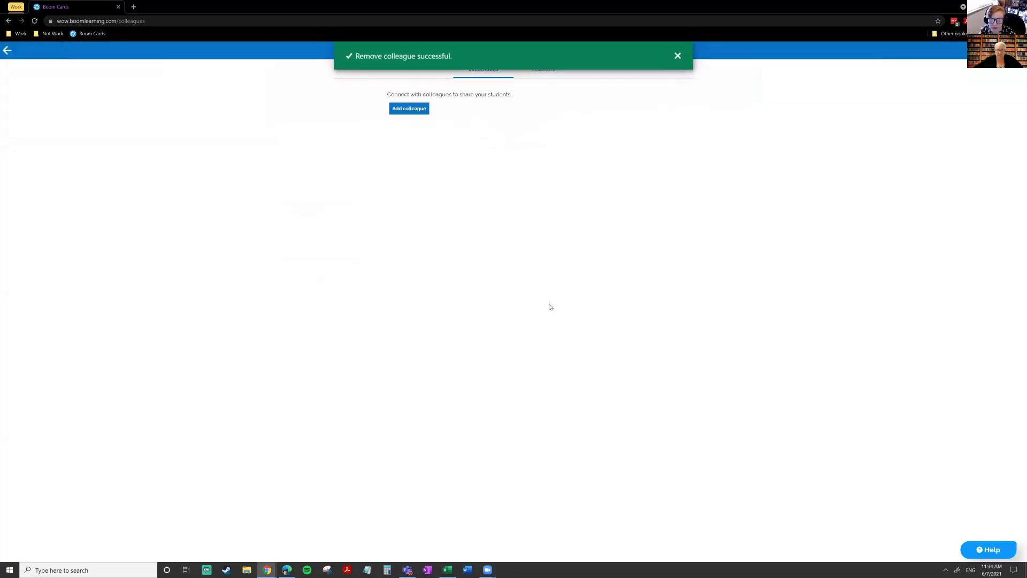
pyautogui.click(491, 74)
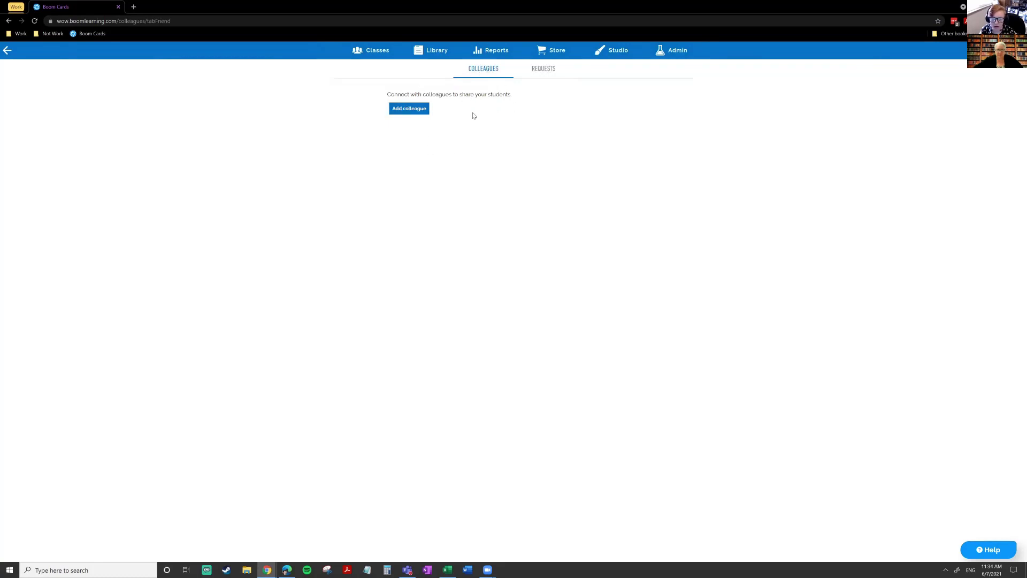
# Send a colleague invitation to the co-teacher's e-mail address from the Add a Colleague dialog.
pyautogui.click(413, 112)
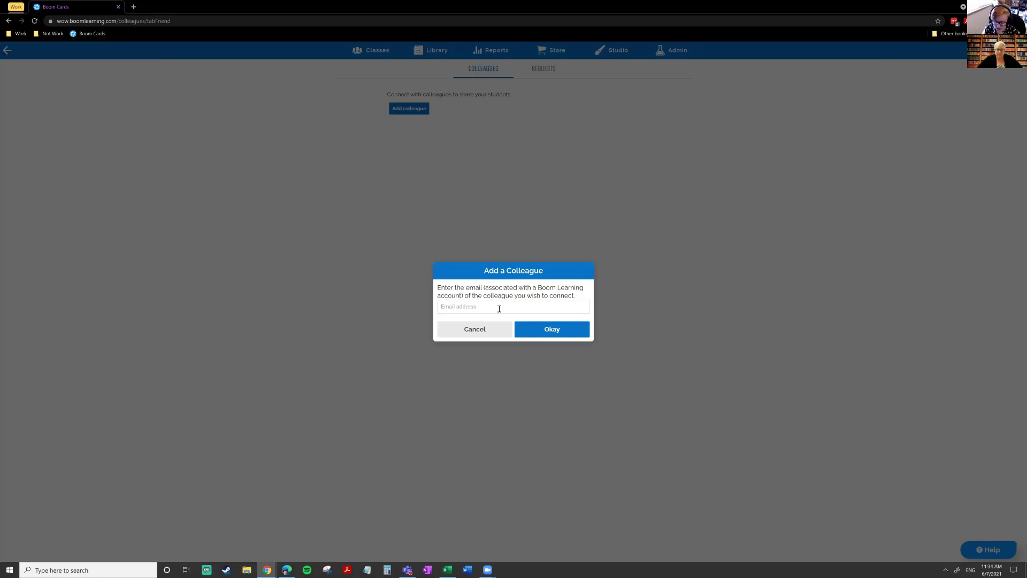
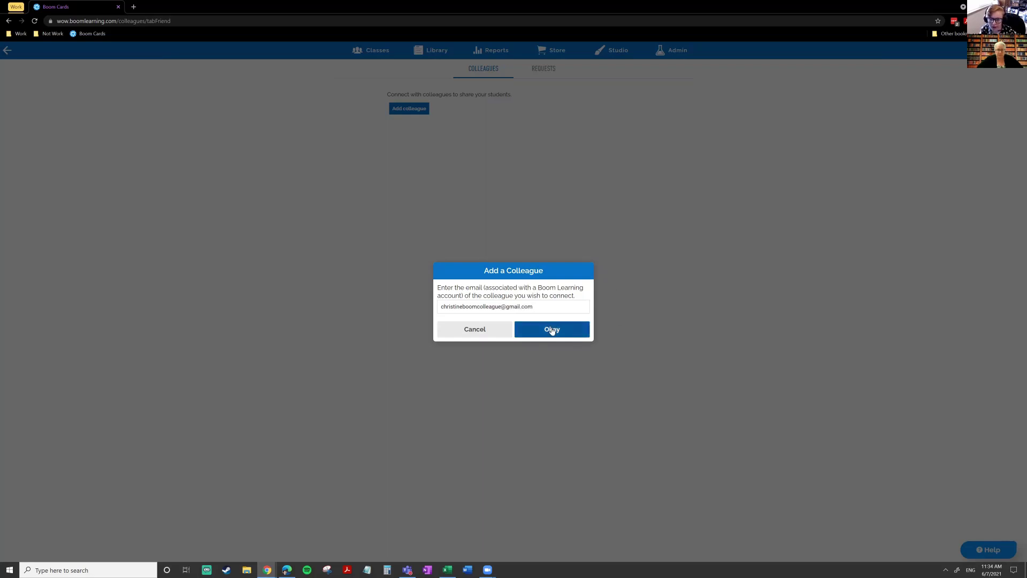
pyautogui.click(552, 331)
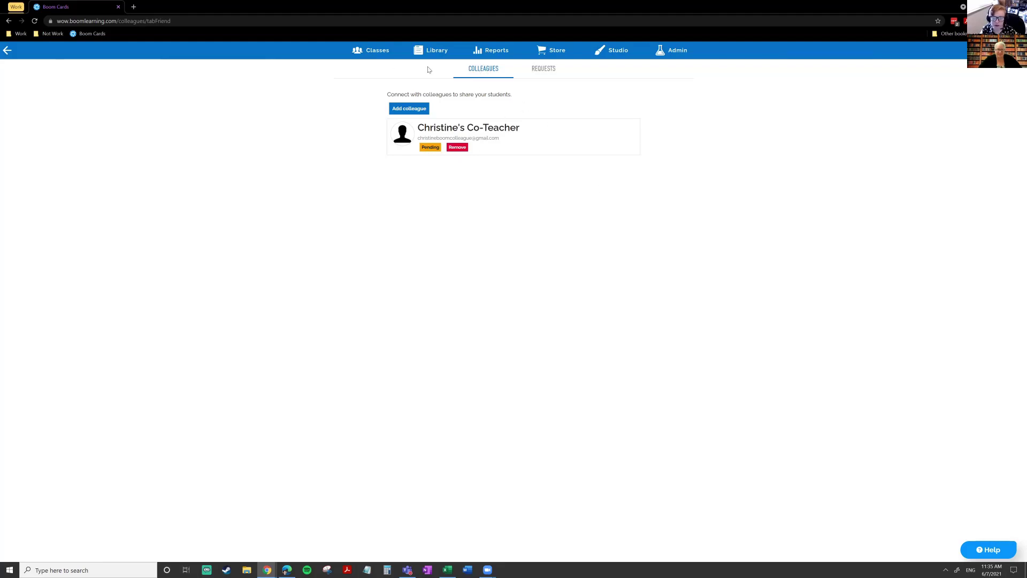
# Visit the Classes overview, then return to the Colleagues list.
pyautogui.click(374, 52)
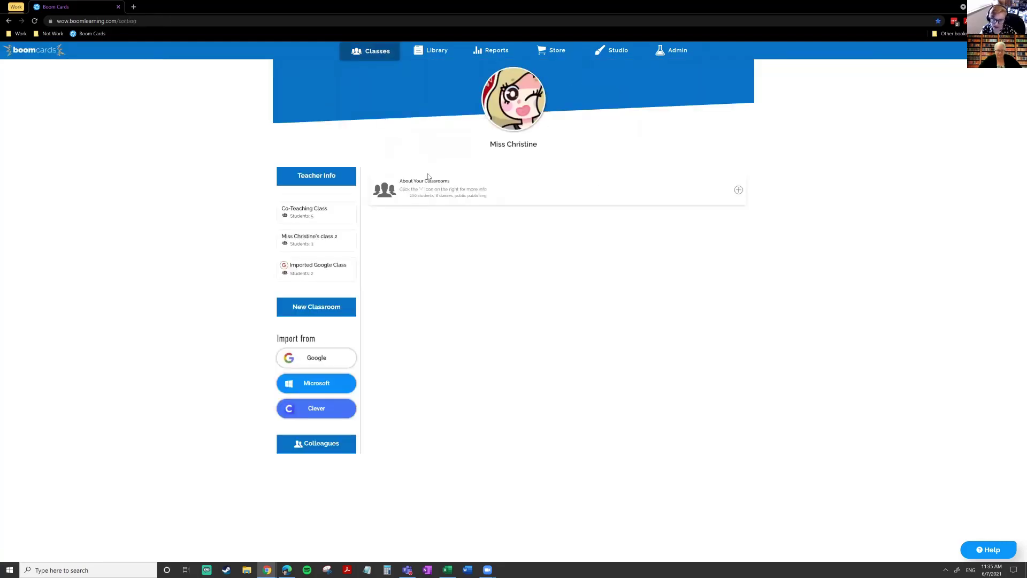
pyautogui.click(316, 452)
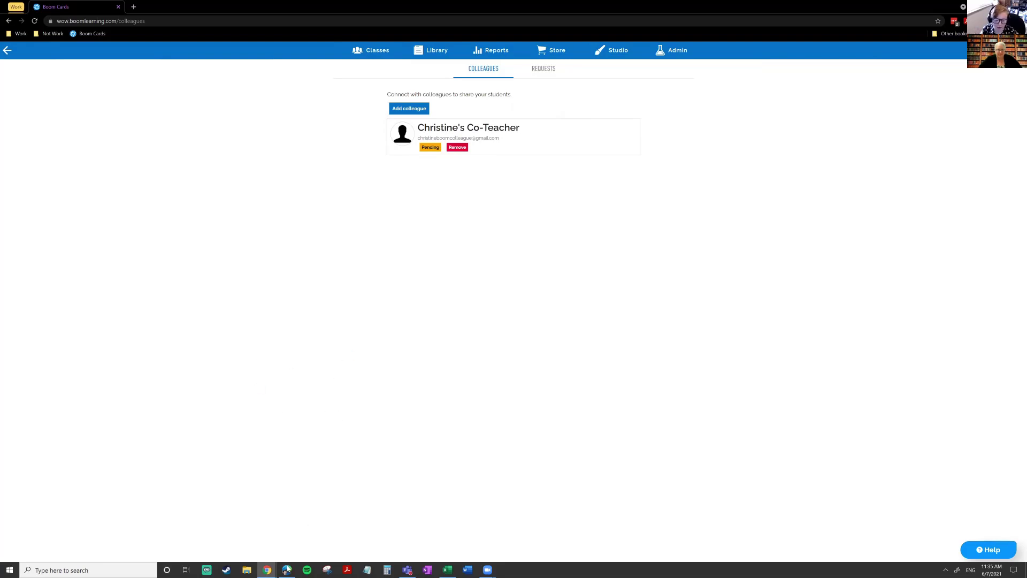
# Open the 'Colleague Request for Boom Cards' email in the co-teacher's refreshed Gmail inbox.
pyautogui.moveTo(286, 569)
pyautogui.click(283, 510)
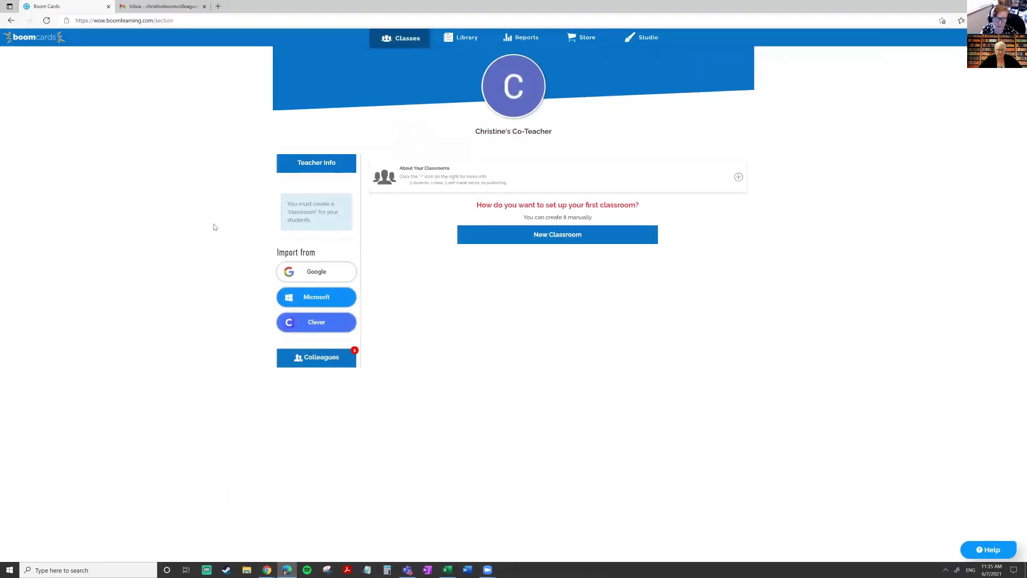
pyautogui.click(163, 5)
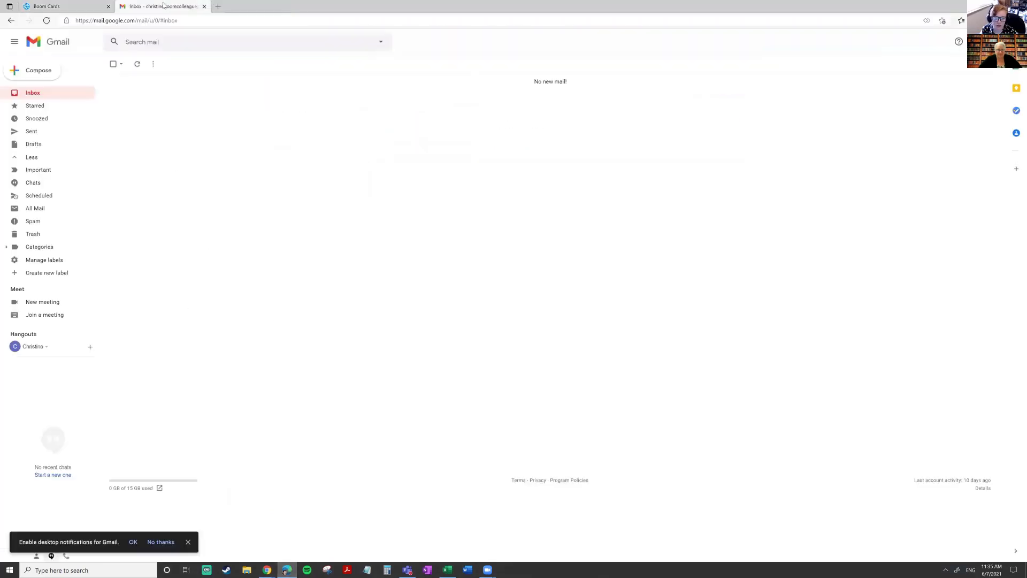
pyautogui.click(138, 64)
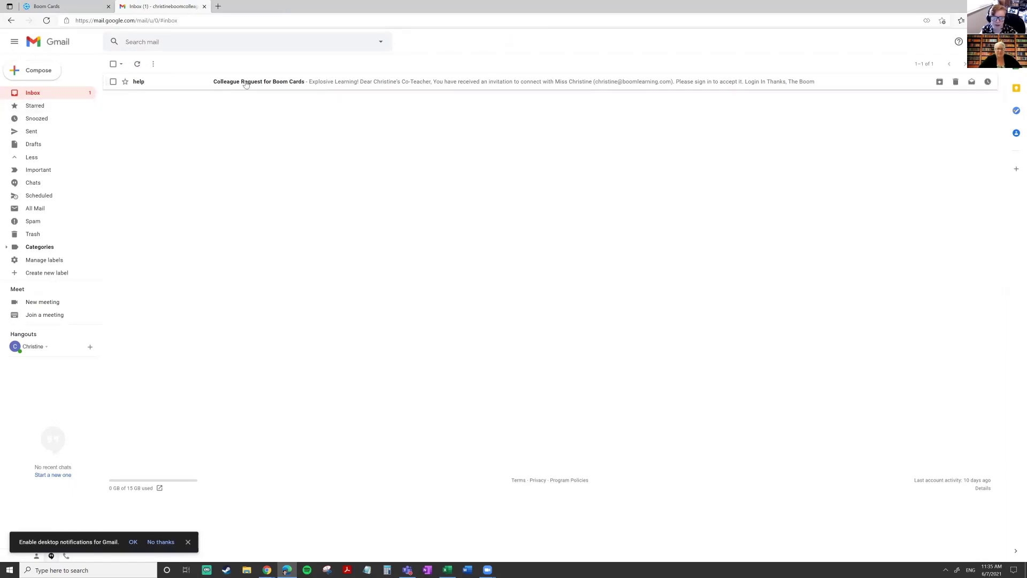
pyautogui.click(246, 84)
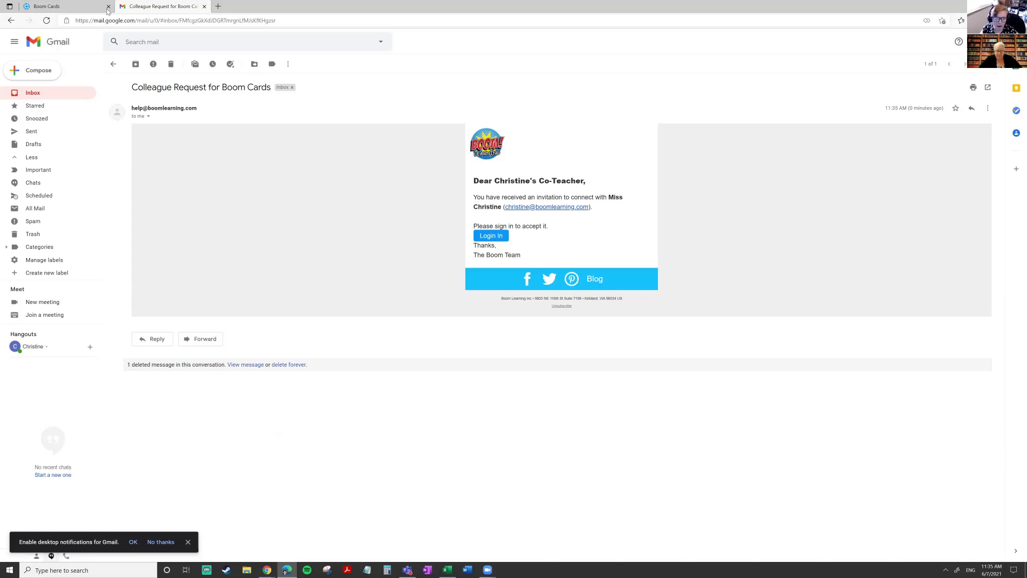
# Return to the co-teacher's Boom Cards tab and open their Colleagues page.
pyautogui.click(65, 5)
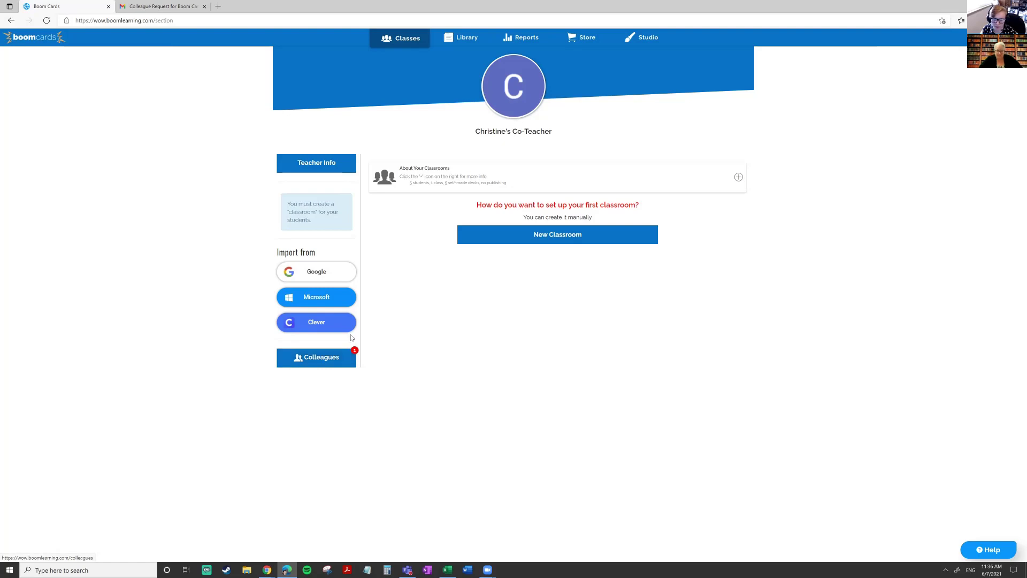
pyautogui.click(320, 363)
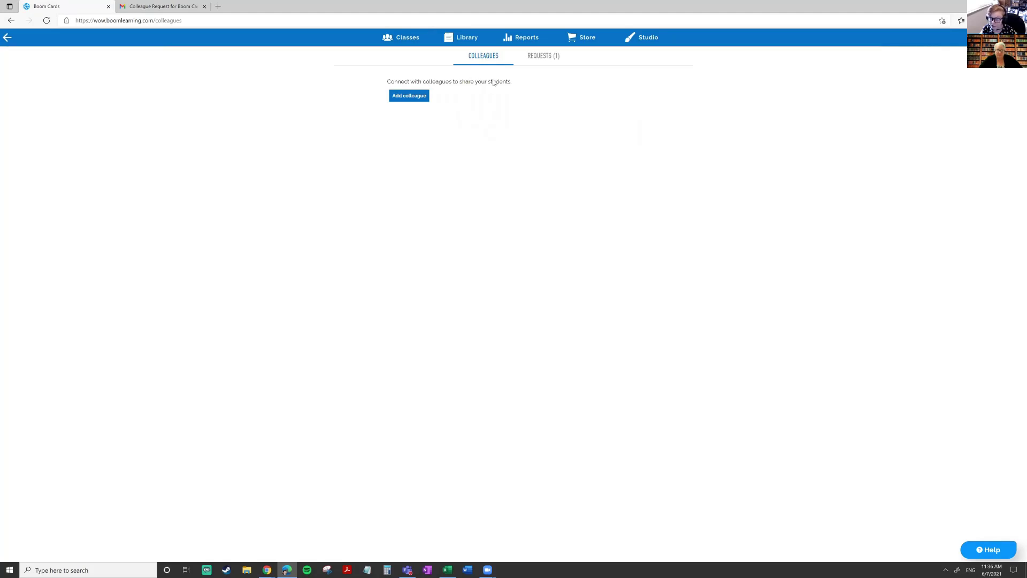
# Confirm the incoming colleague request under the REQUESTS (1) tab.
pyautogui.click(547, 61)
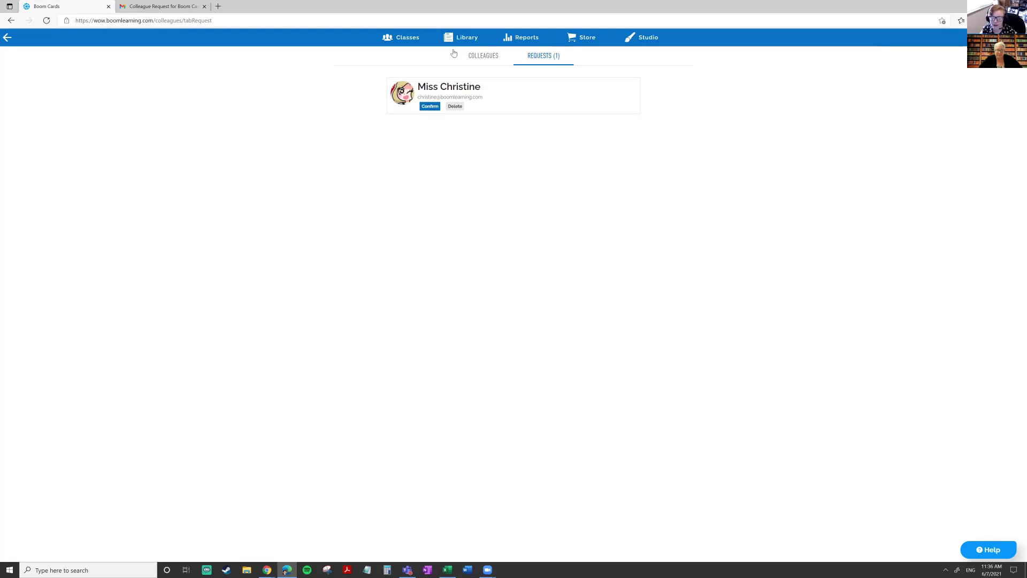
pyautogui.click(436, 109)
pyautogui.click(434, 108)
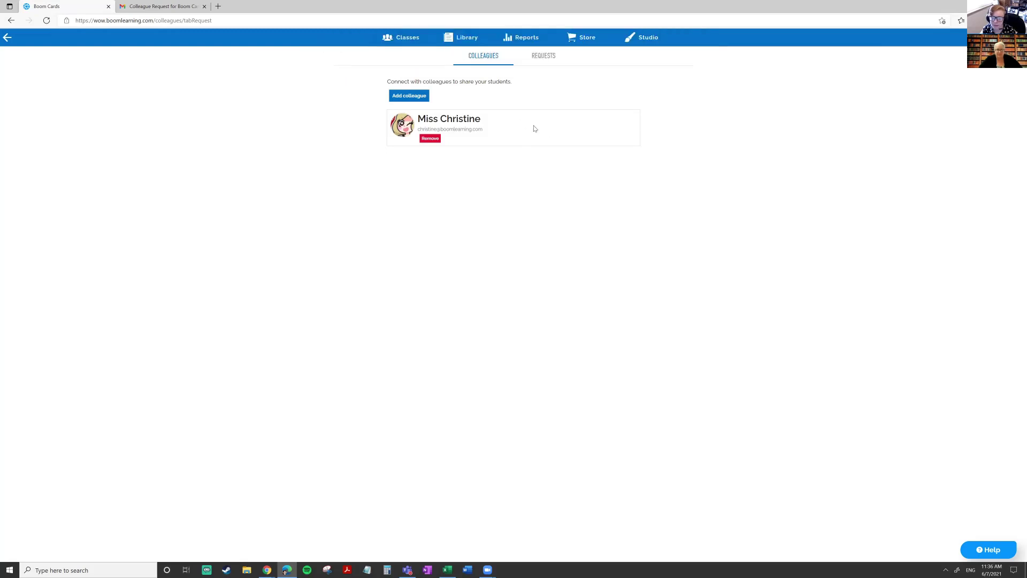
pyautogui.click(541, 57)
pyautogui.click(483, 62)
# In the original teacher's account, open Co-Teaching Class and choose Share Students With Colleague.
pyautogui.hotkey('alt', 'Tab')
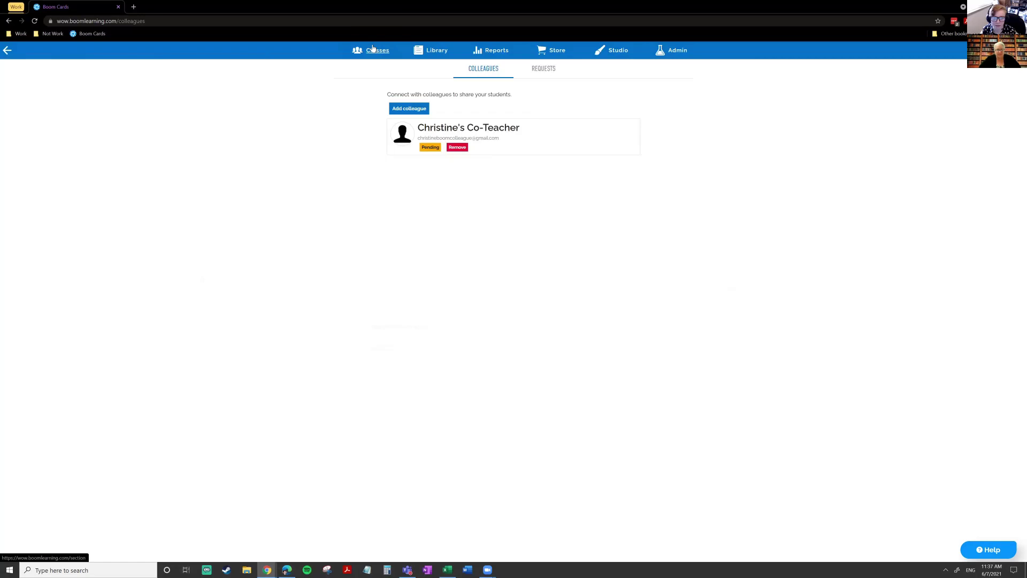
pyautogui.click(373, 49)
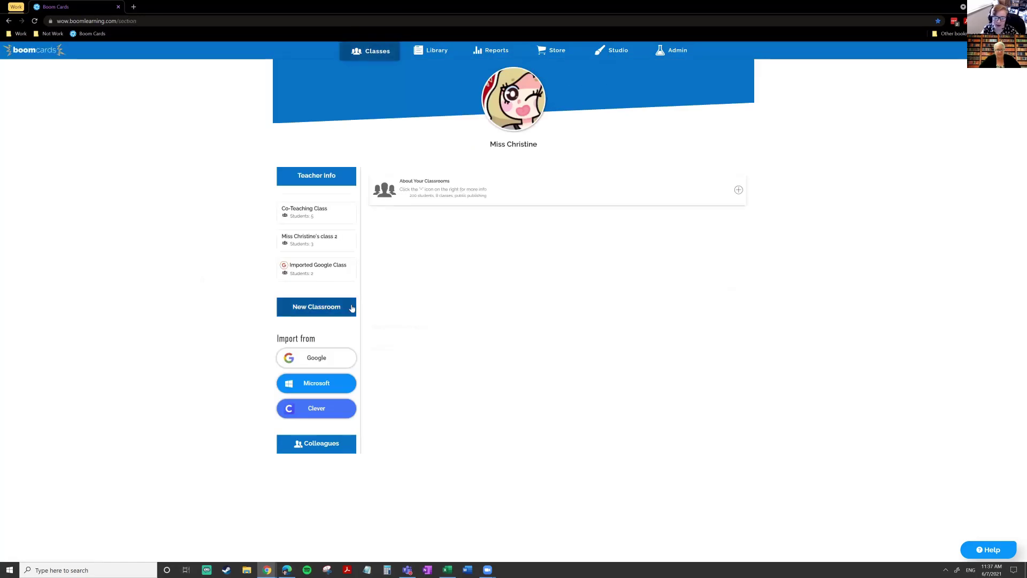
pyautogui.click(336, 215)
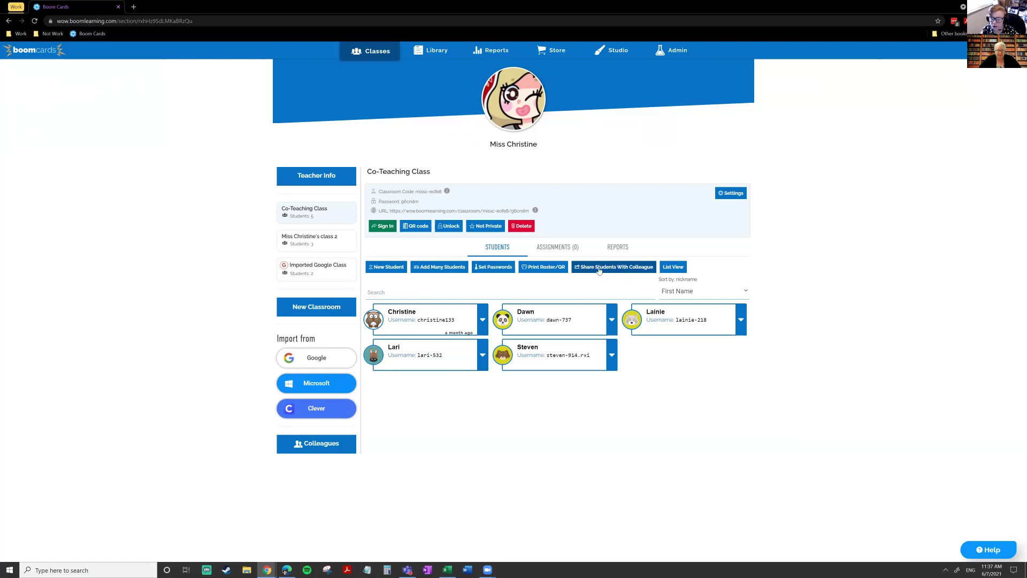
pyautogui.click(637, 269)
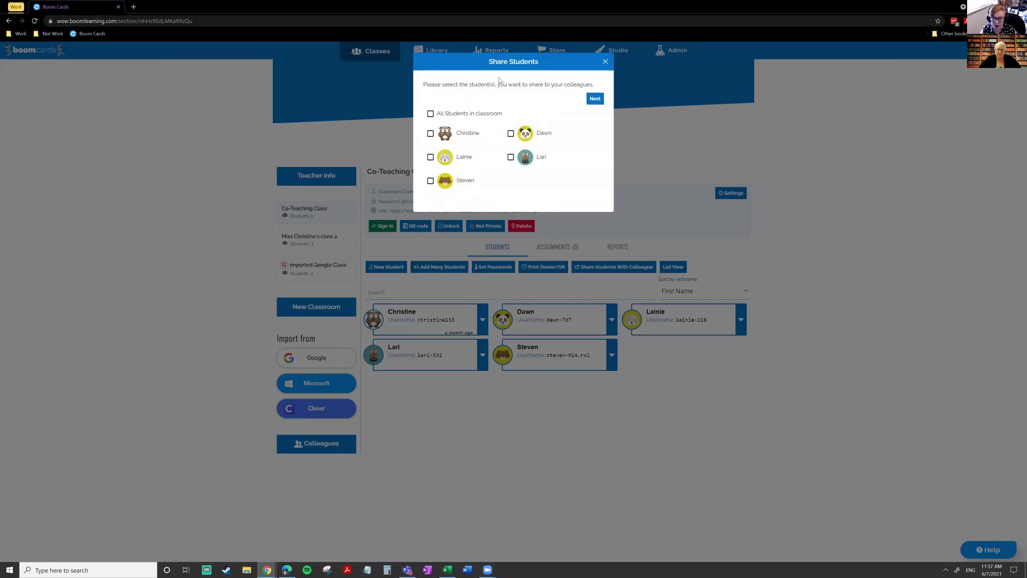
# Select All Students in classroom for sharing from the Co-Teaching Class.
pyautogui.click(431, 114)
pyautogui.click(431, 113)
pyautogui.click(431, 133)
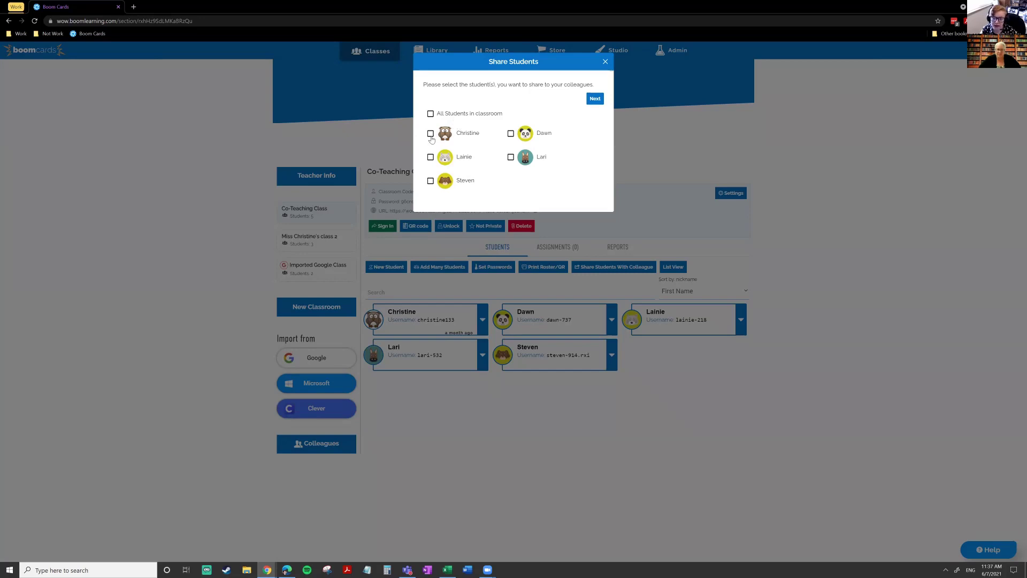
pyautogui.click(512, 157)
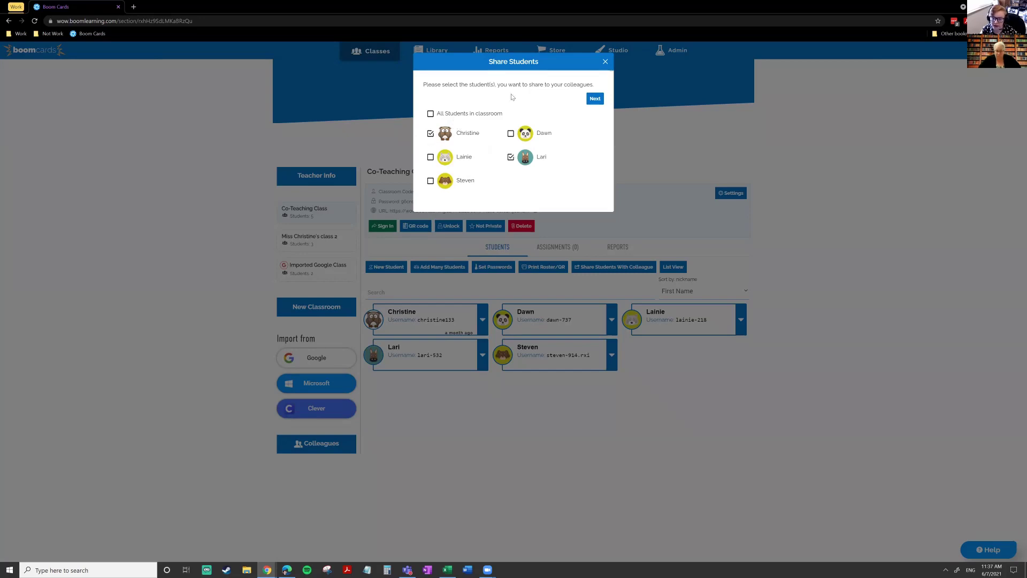
pyautogui.click(511, 157)
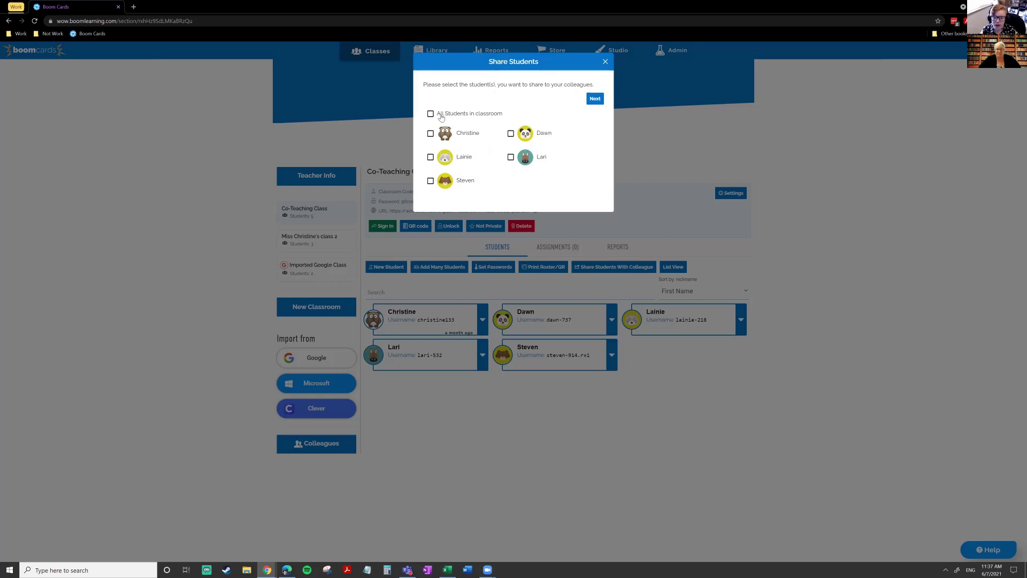
pyautogui.click(430, 115)
# Share the five selected students with the co-teacher and dismiss the success message.
pyautogui.click(602, 97)
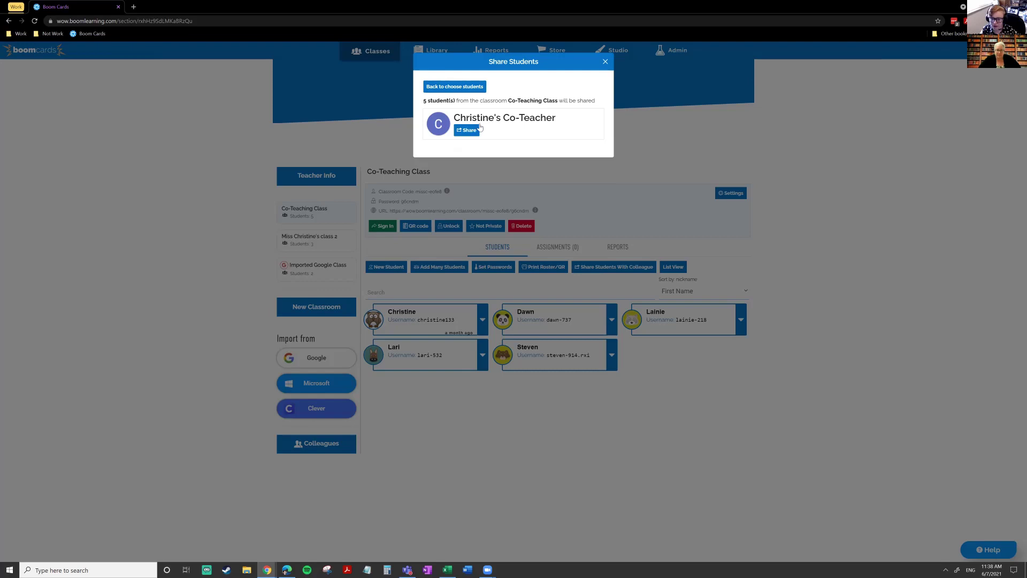
pyautogui.click(473, 135)
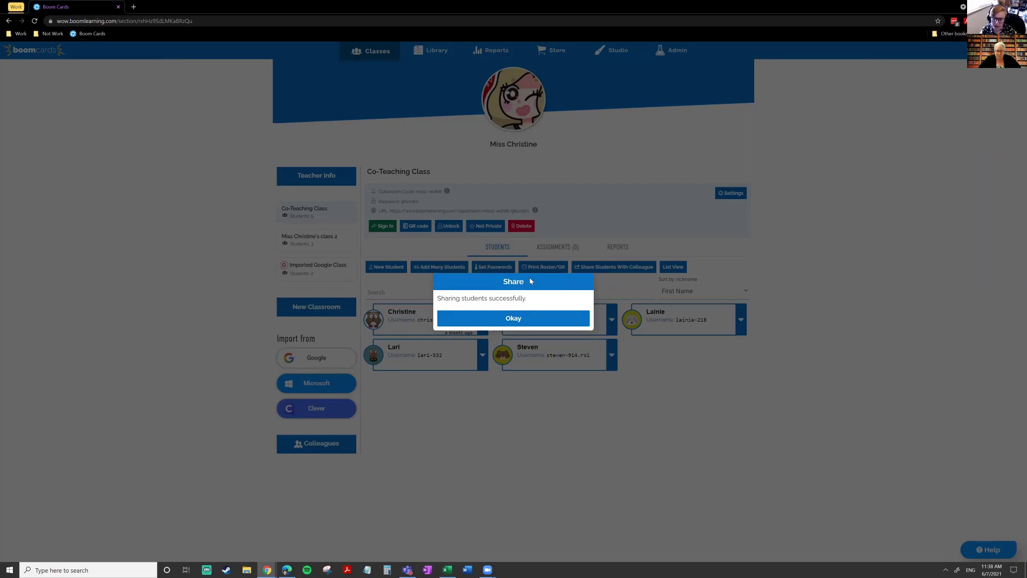
pyautogui.click(506, 324)
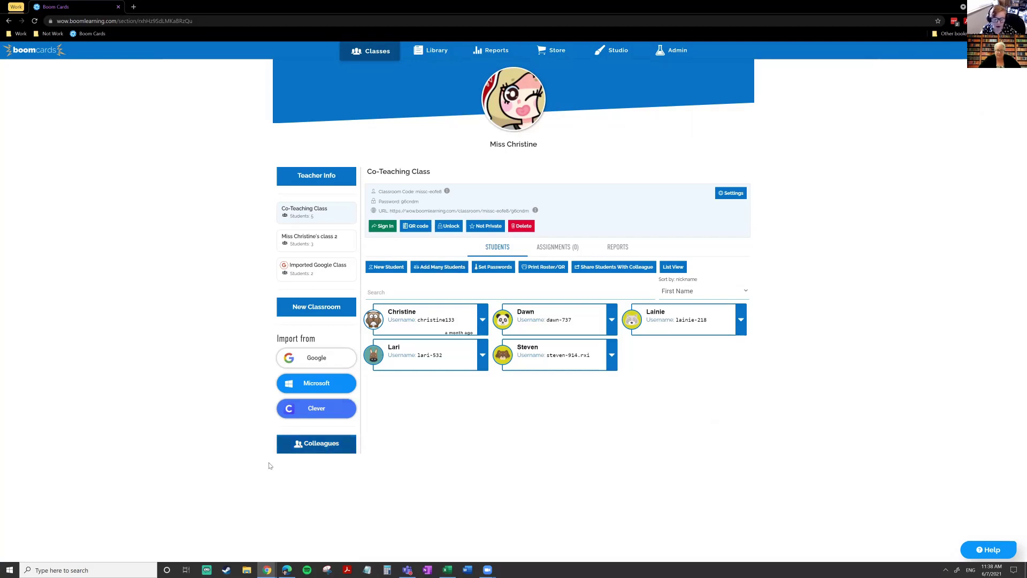
# Open the co-teacher's Classes page showing the notice of 5 pending shared students.
pyautogui.click(287, 569)
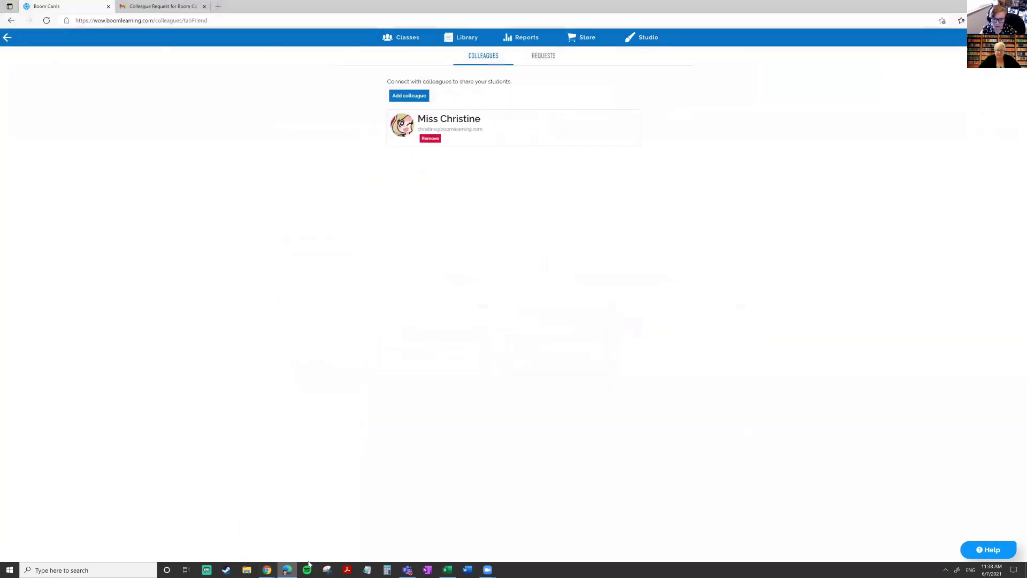
pyautogui.click(413, 41)
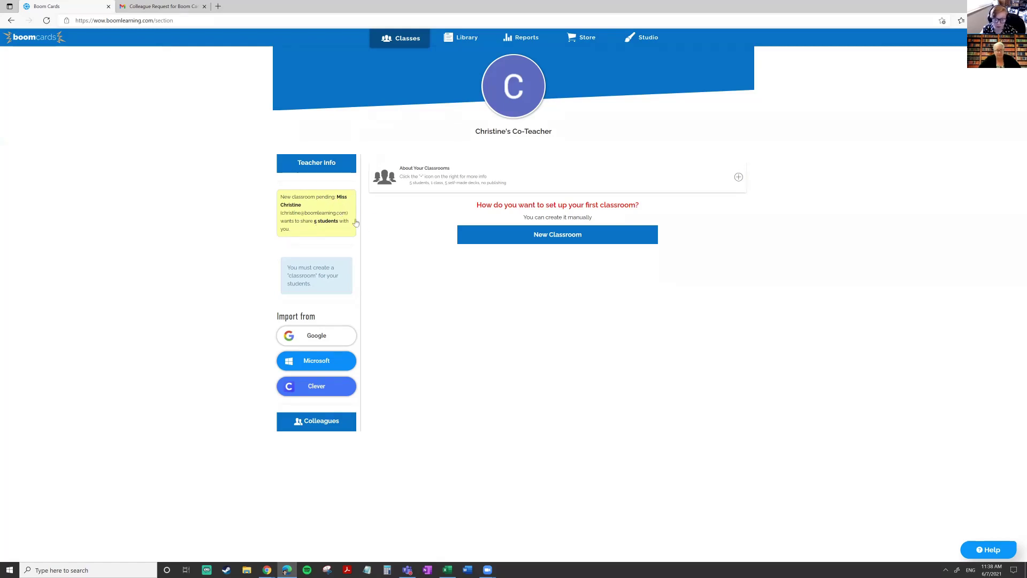
# Accept the 5 pending shared students into a new Imported Classroom and dismiss the confirmation.
pyautogui.click(327, 216)
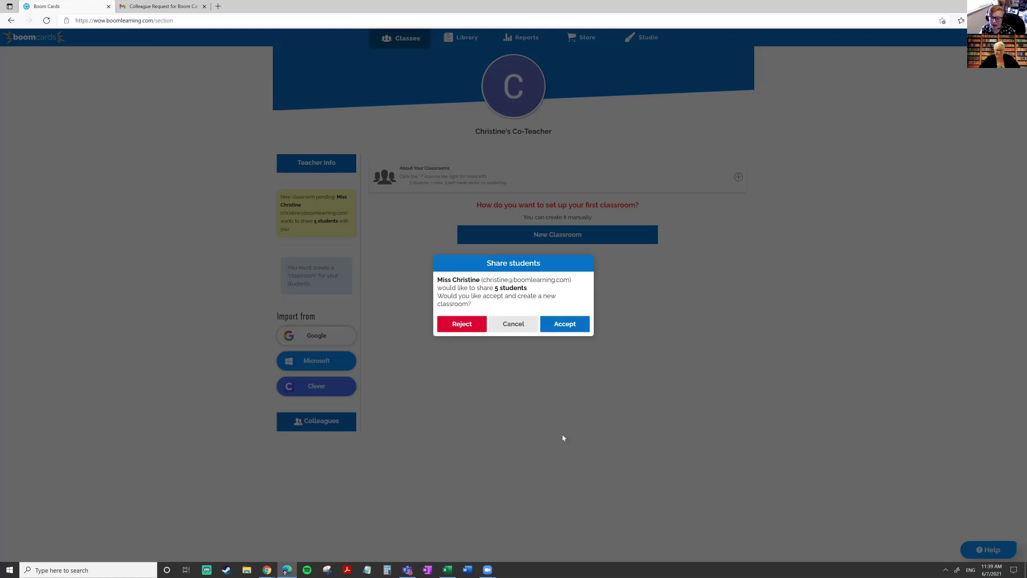
pyautogui.click(513, 330)
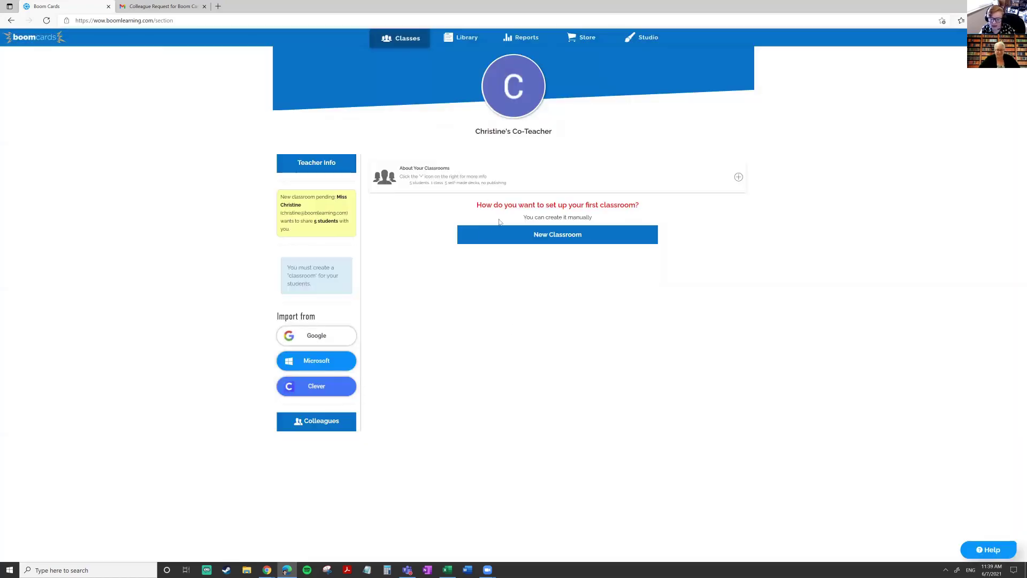
pyautogui.click(335, 212)
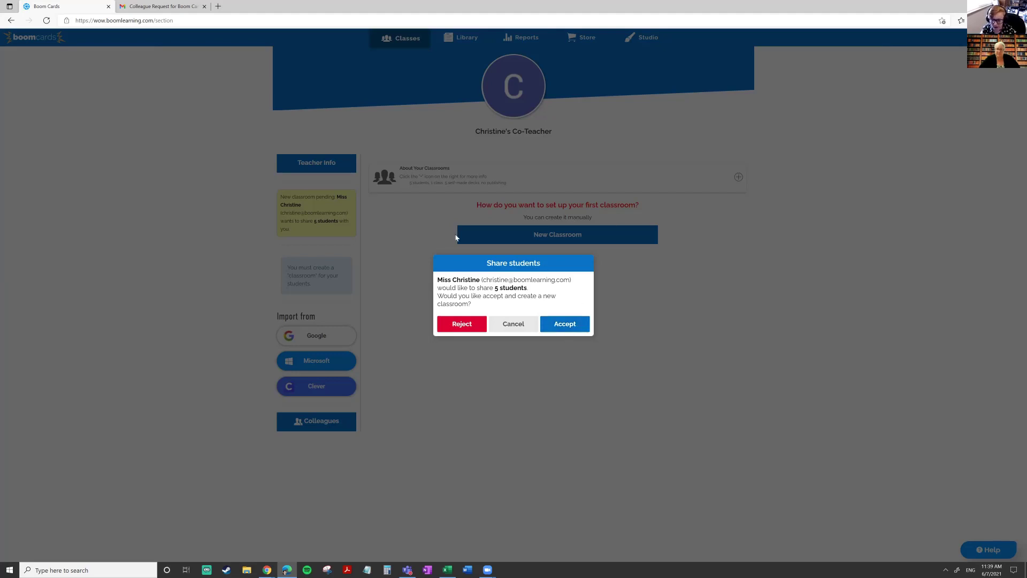
pyautogui.click(575, 329)
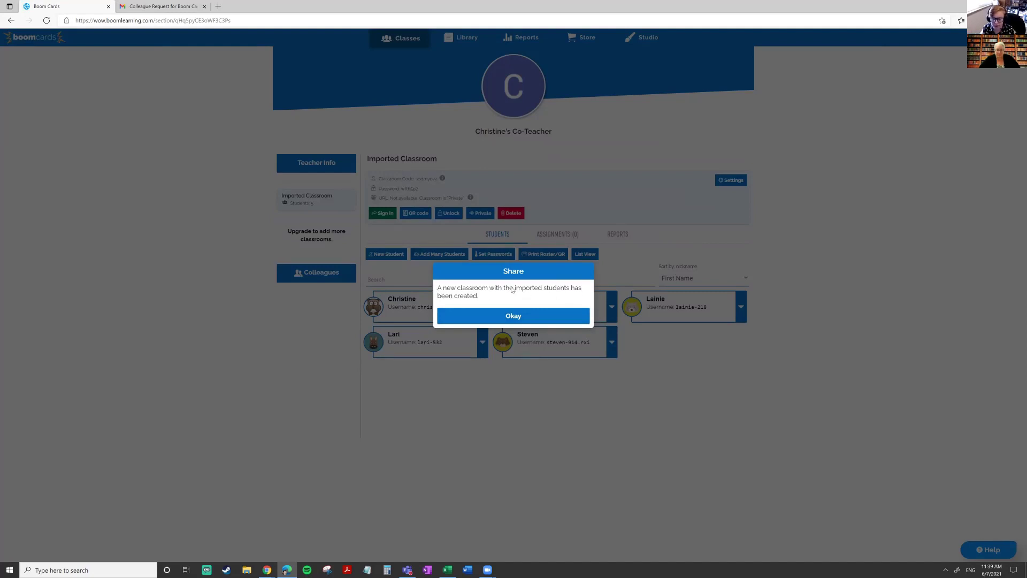
pyautogui.click(529, 318)
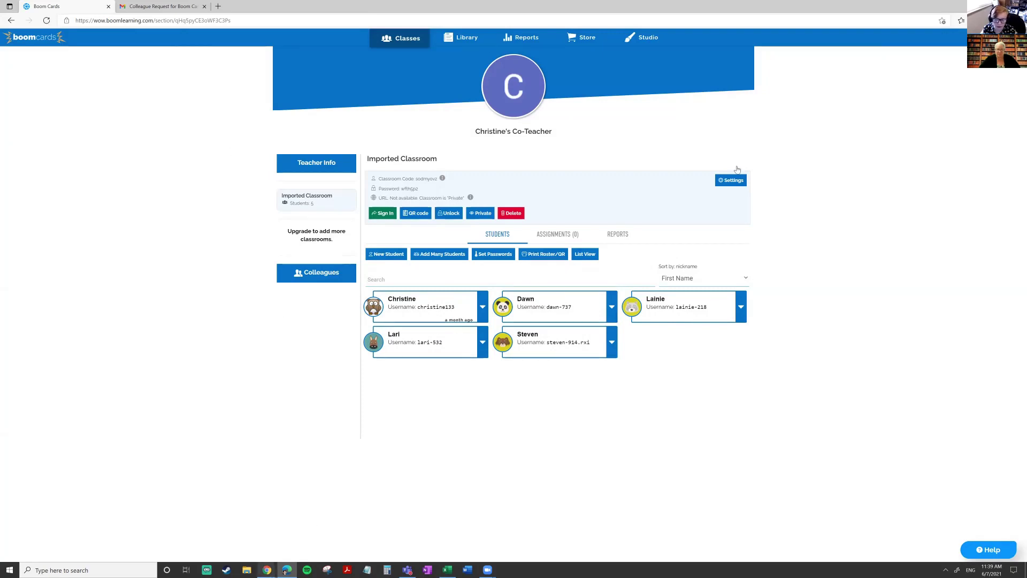
# Return to the original teacher's Chrome window and reload the Co-Teaching Class page to see its five students.
pyautogui.click(953, 3)
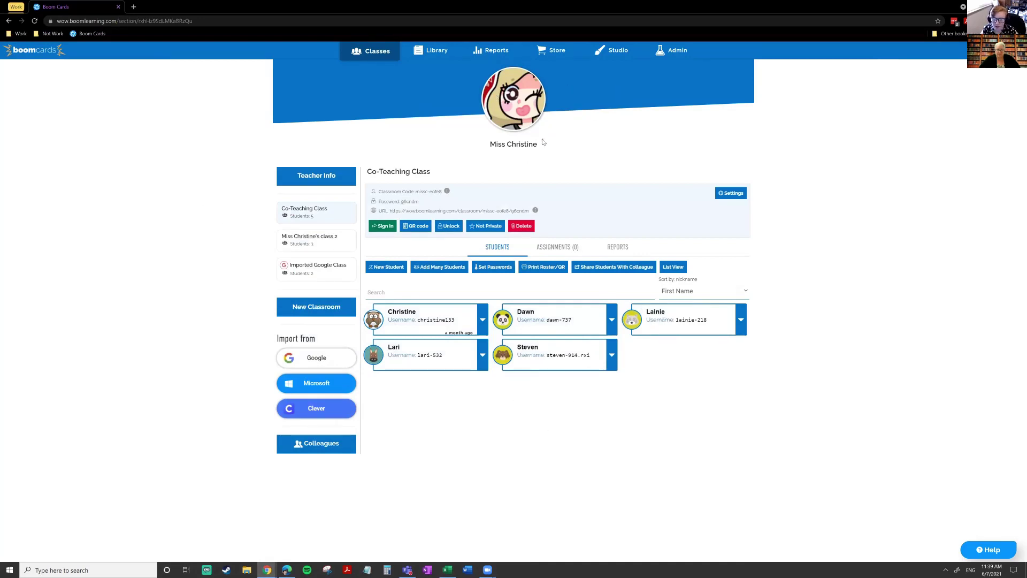
pyautogui.moveTo(506, 145)
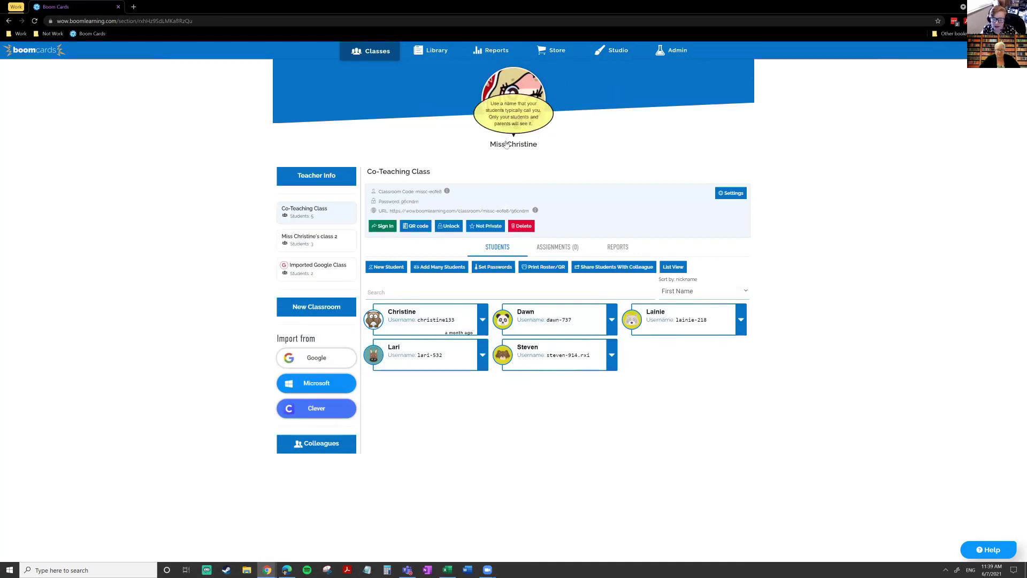
pyautogui.click(36, 21)
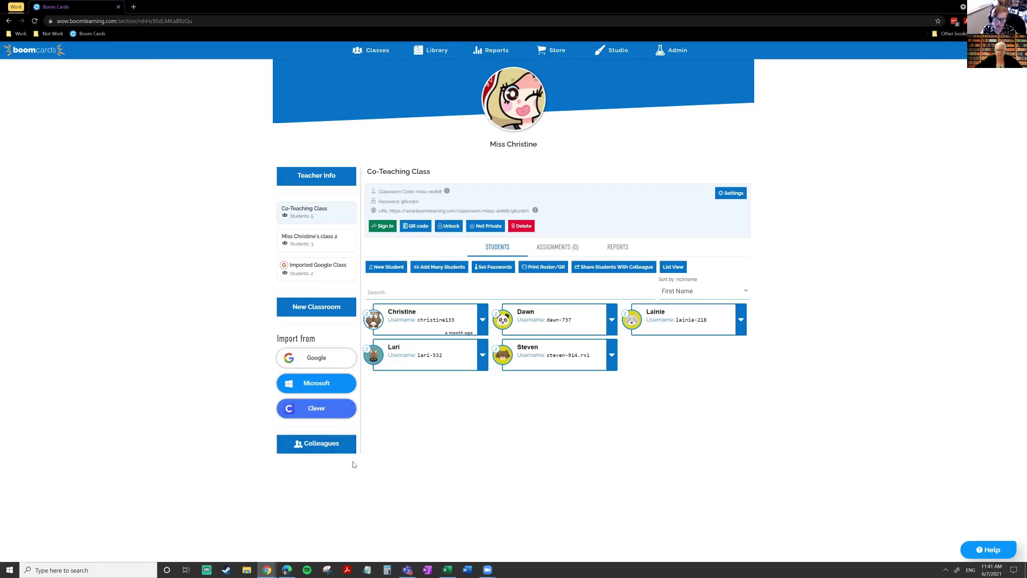
# Remove the co-teacher from Colleagues and confirm, leaving the colleagues list empty.
pyautogui.click(327, 451)
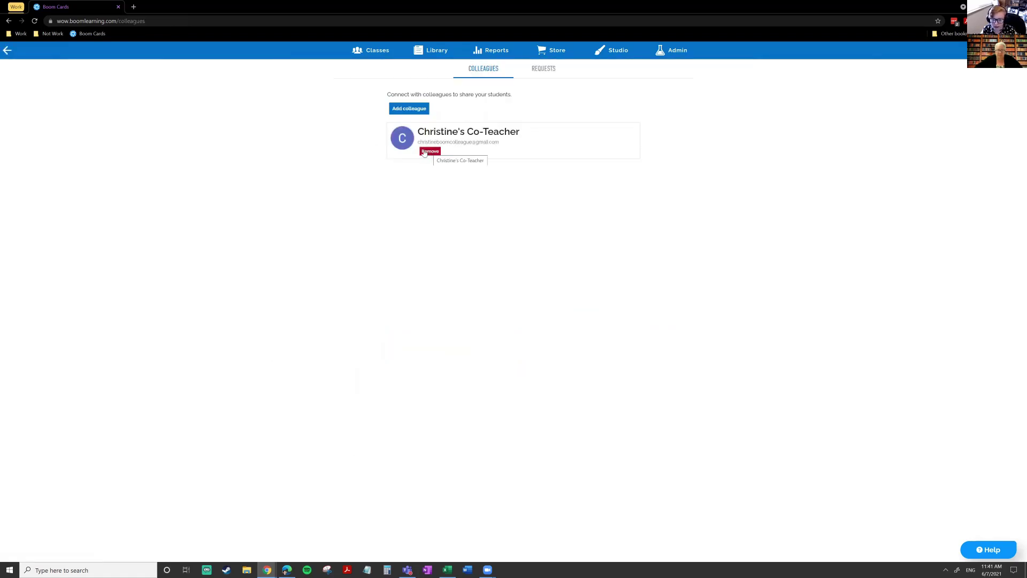
pyautogui.click(424, 152)
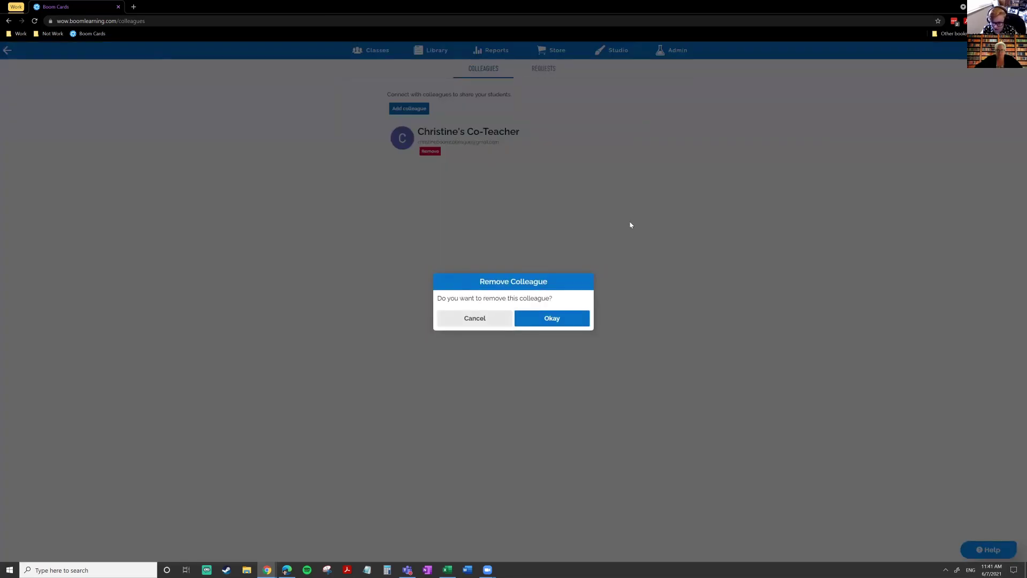
pyautogui.click(553, 319)
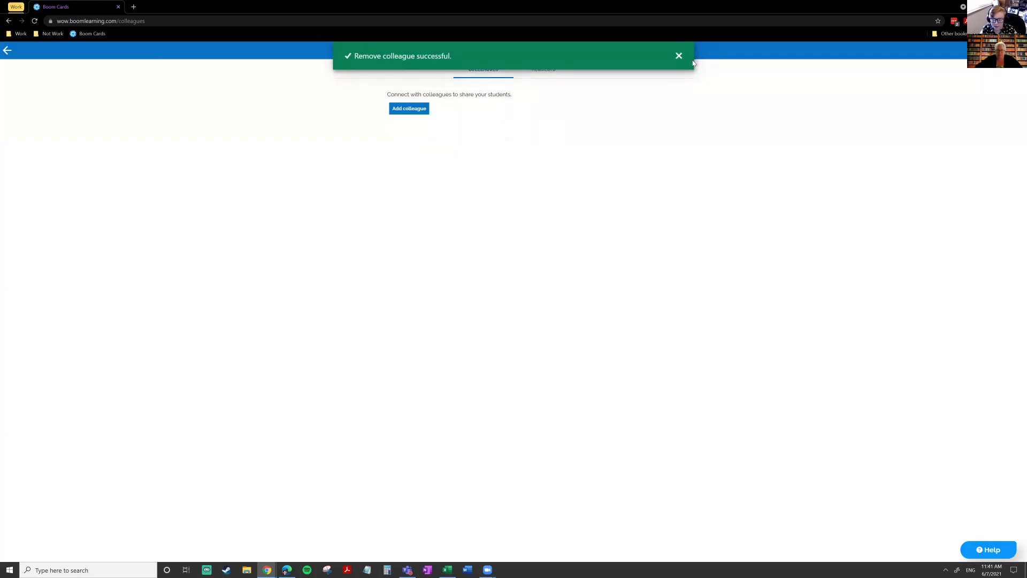